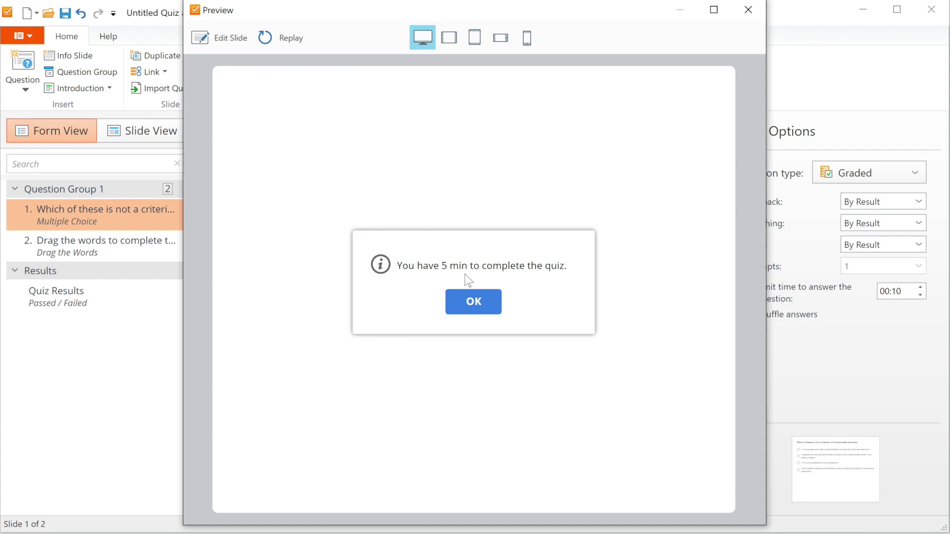
# In the preview, answer question 1 with the profitability choice, then view question 2 in phone layout
pyautogui.click(465, 306)
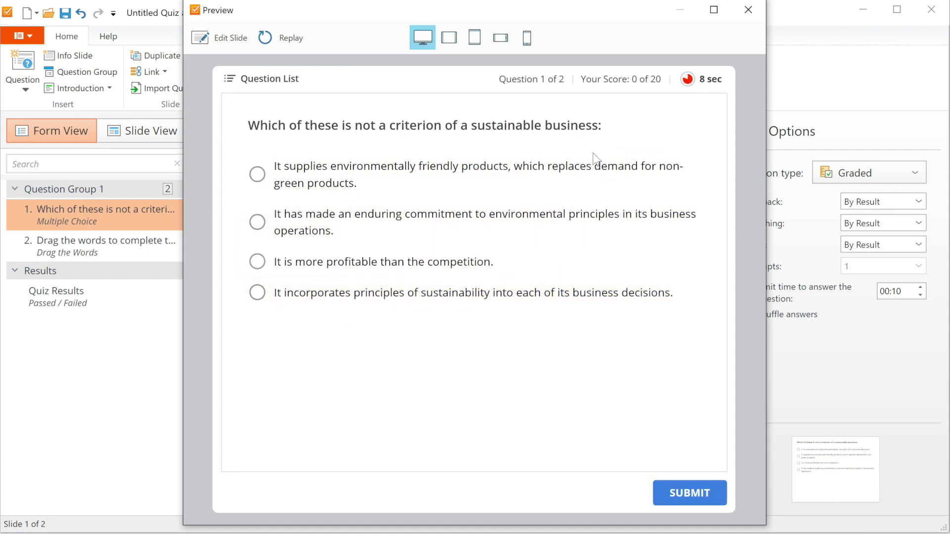
pyautogui.click(256, 262)
pyautogui.click(674, 493)
pyautogui.click(674, 493)
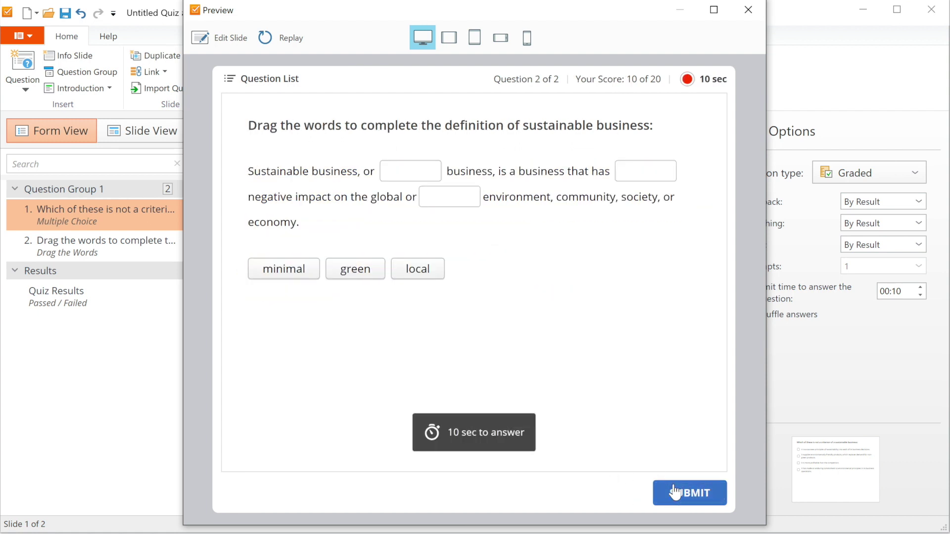
pyautogui.click(529, 40)
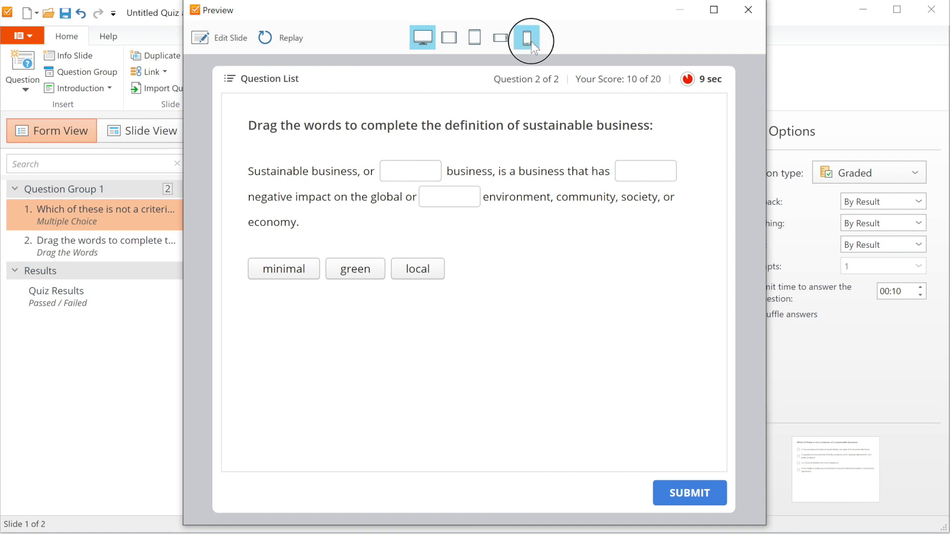
pyautogui.click(477, 309)
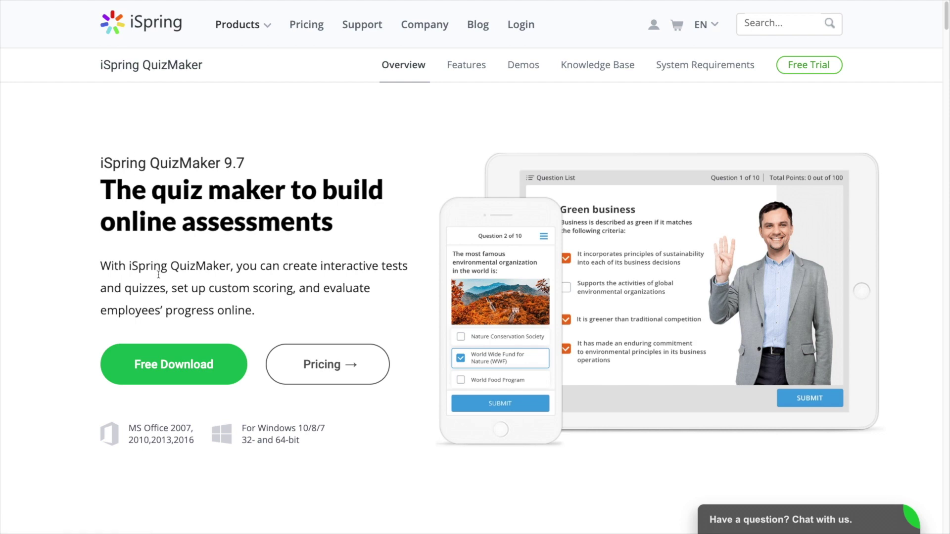
# Enter the email address on the trial form and continue
pyautogui.click(169, 351)
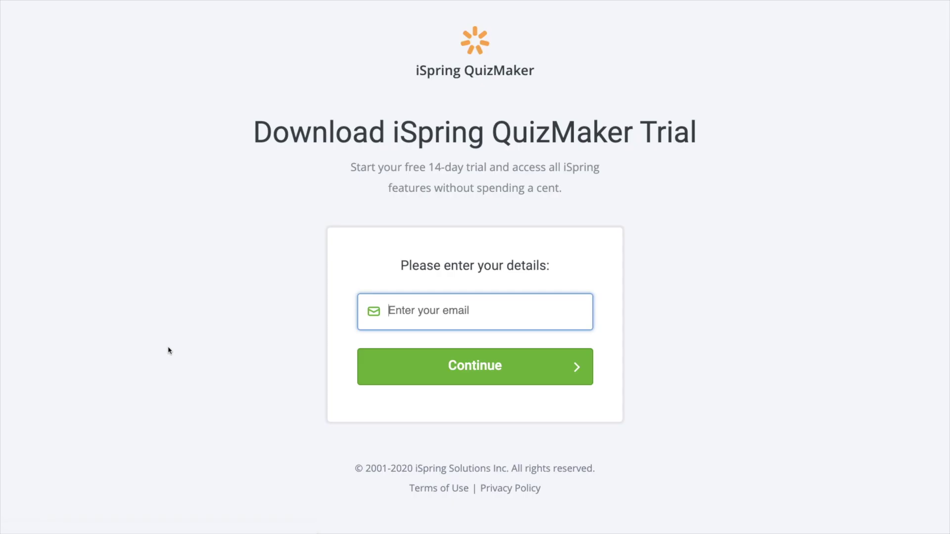
pyautogui.hotkey('ctrl', 'v')
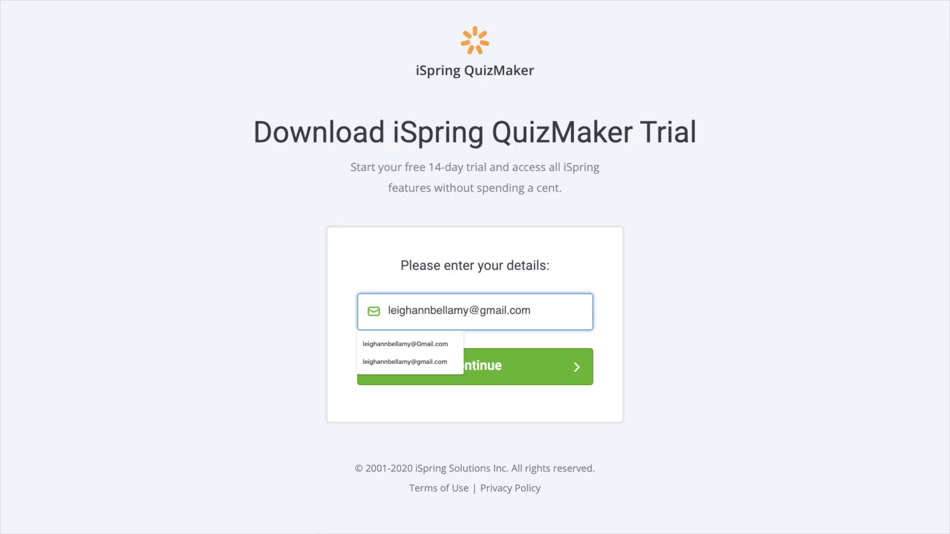
pyautogui.click(489, 373)
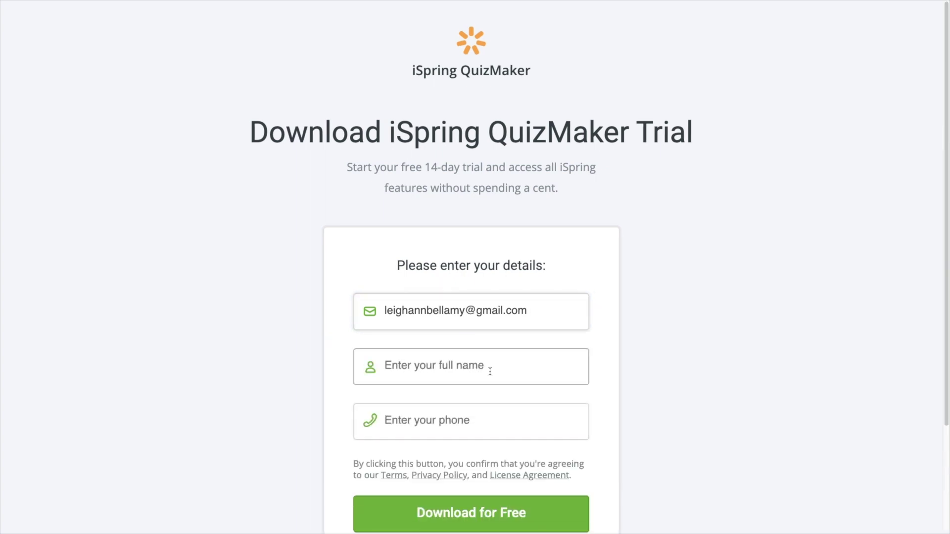
# Fill in the full name and phone number, then request the free trial download
pyautogui.click(490, 371)
pyautogui.press('Down')
pyautogui.press('Return')
pyautogui.press('Tab')
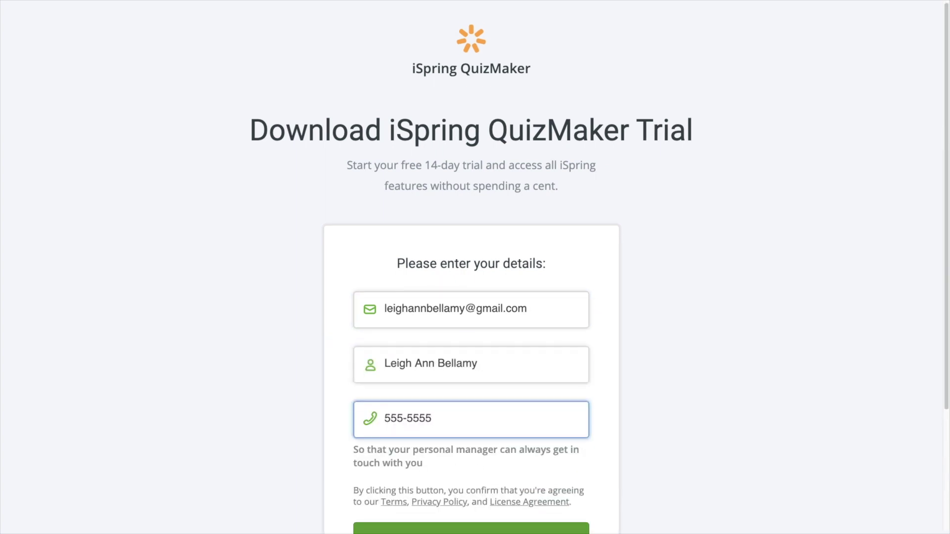
pyautogui.click(497, 463)
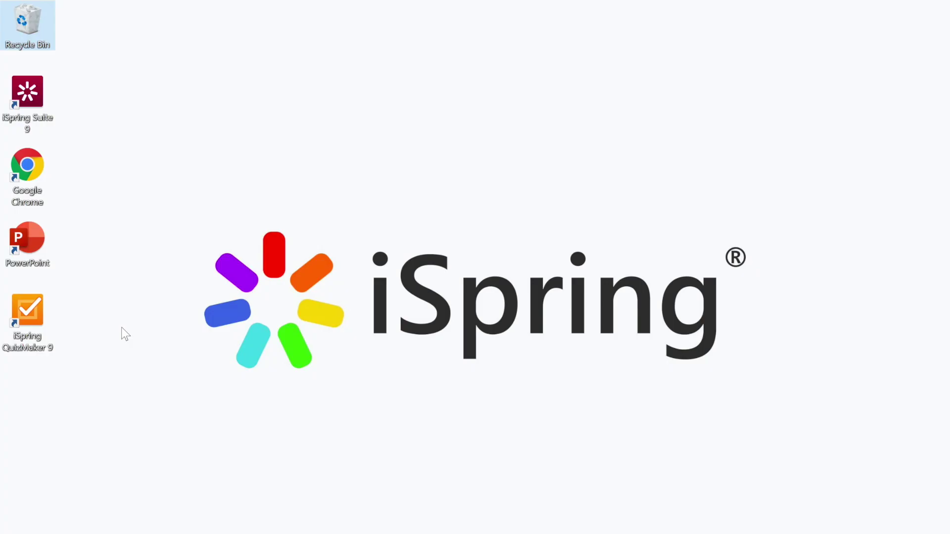
# Start a new graded quiz with a Multiple Choice question asking which isn't a sustainable-business criterion
pyautogui.doubleClick(37, 315)
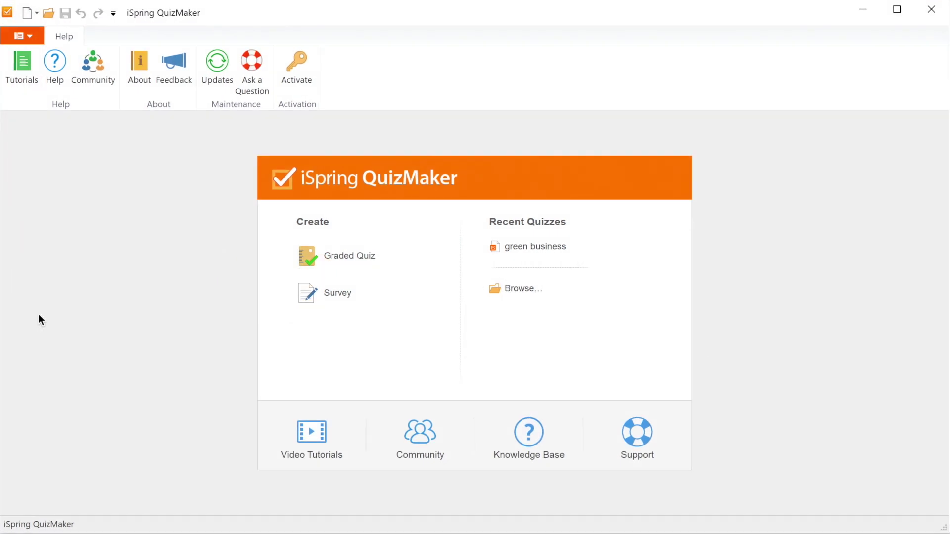
pyautogui.click(363, 258)
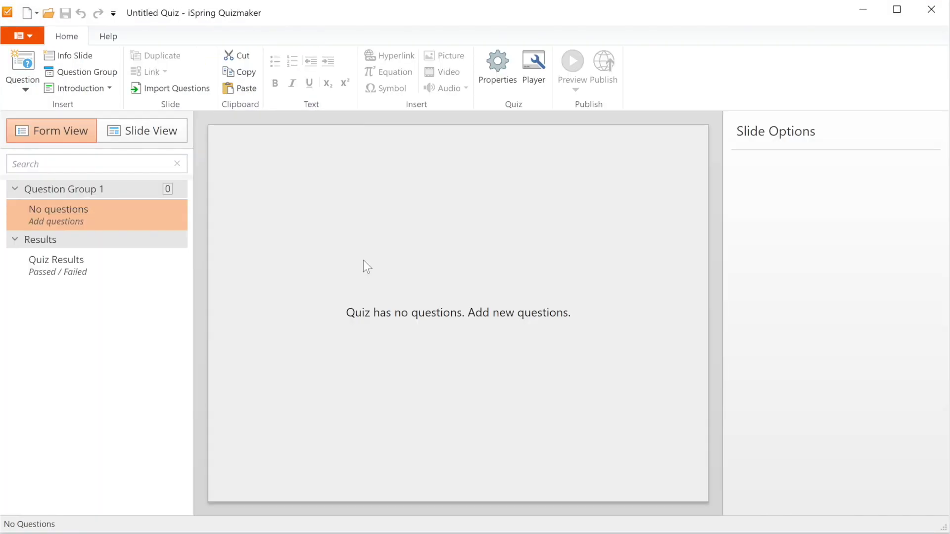
pyautogui.click(29, 92)
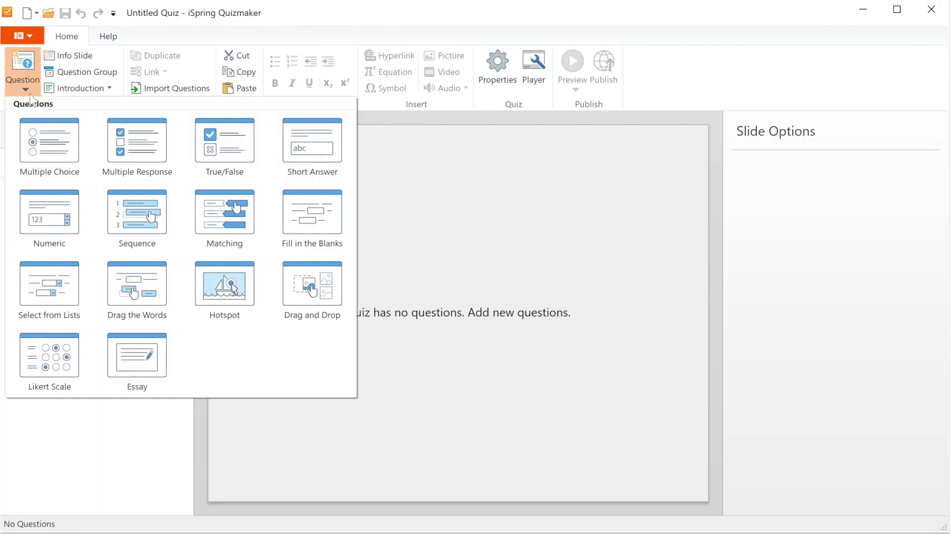
pyautogui.click(55, 135)
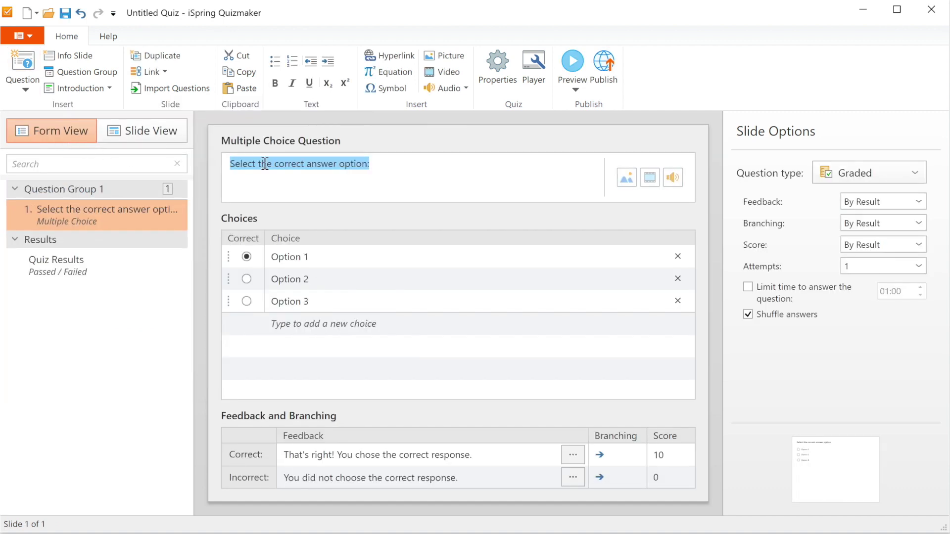
pyautogui.tripleClick(371, 164)
pyautogui.write('Which of these is not a criterion of a sustainable business:')
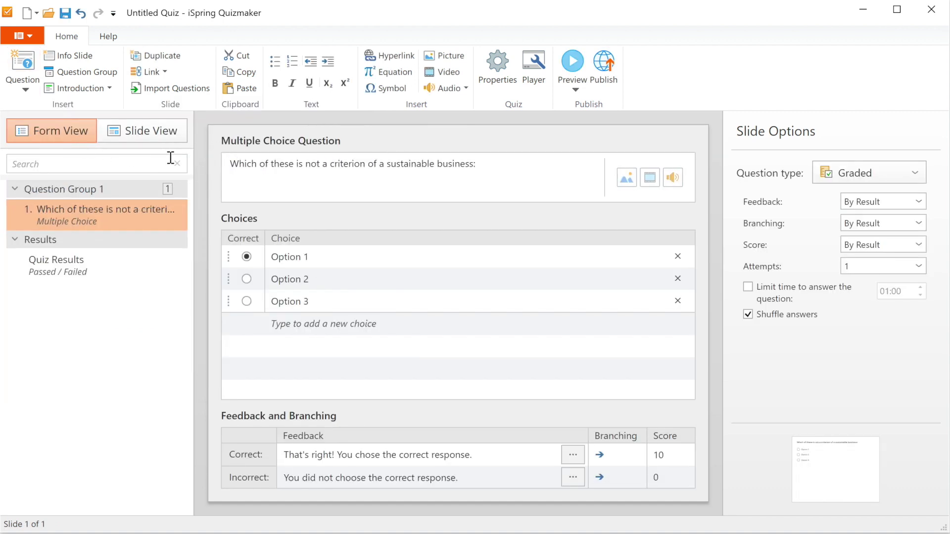
# Enter the four answer choices and mark 'It is more profitable than the competition' correct
pyautogui.click(307, 256)
pyautogui.moveTo(311, 256); pyautogui.dragTo(265, 256)
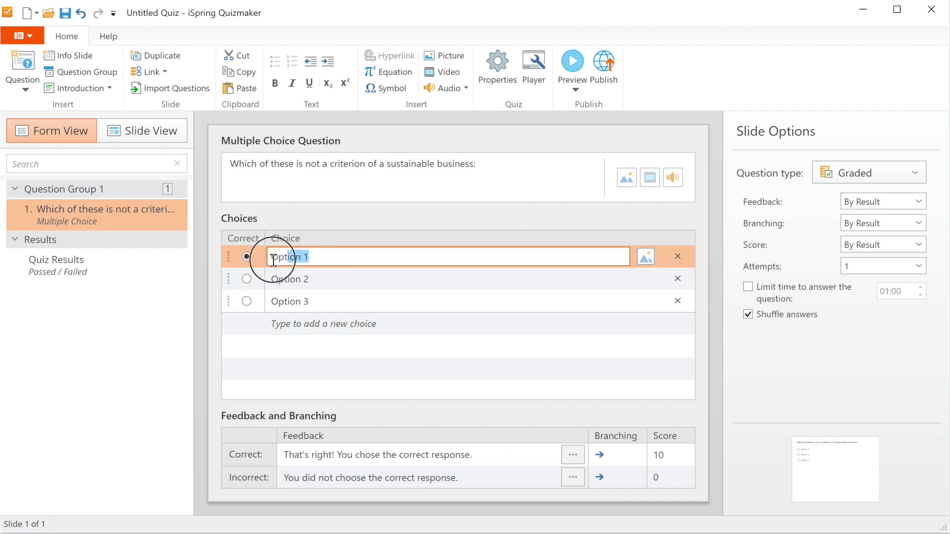
pyautogui.write('It incorporates principles of sustainability into each of its business decisions.')
pyautogui.click(317, 278)
pyautogui.moveTo(316, 278); pyautogui.dragTo(267, 279)
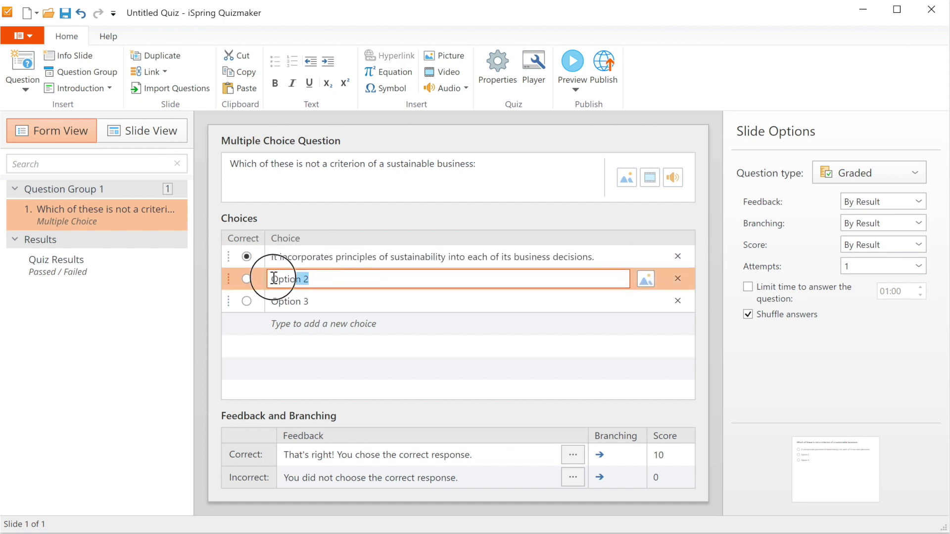
pyautogui.write('It supplies environmentally friendly products, which replaces demand for non-green products.')
pyautogui.click(322, 312)
pyautogui.moveTo(322, 310); pyautogui.dragTo(261, 309)
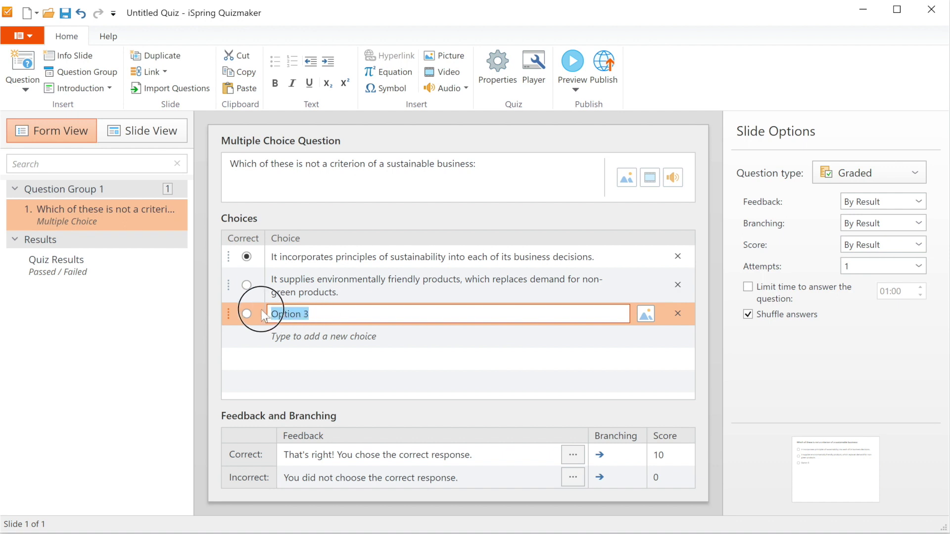
pyautogui.write('It is more profitable than the competition.')
pyautogui.click(375, 338)
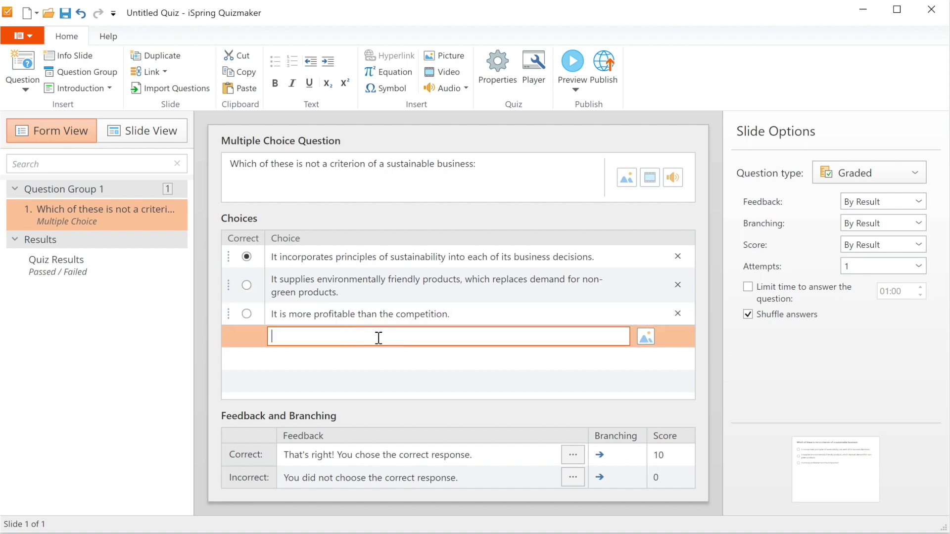
pyautogui.write('It has made an enduring commitment to environmental principles in its business operations.')
pyautogui.click(247, 314)
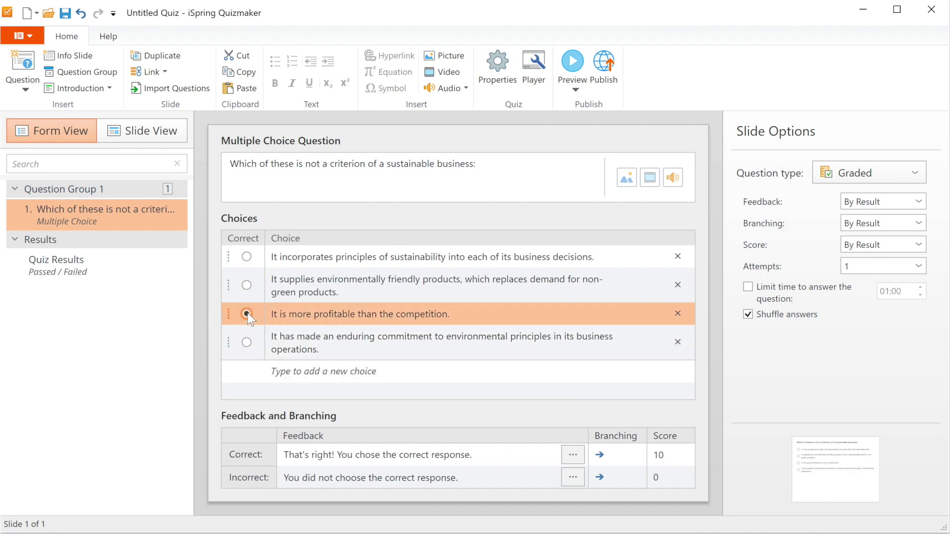
pyautogui.click(30, 90)
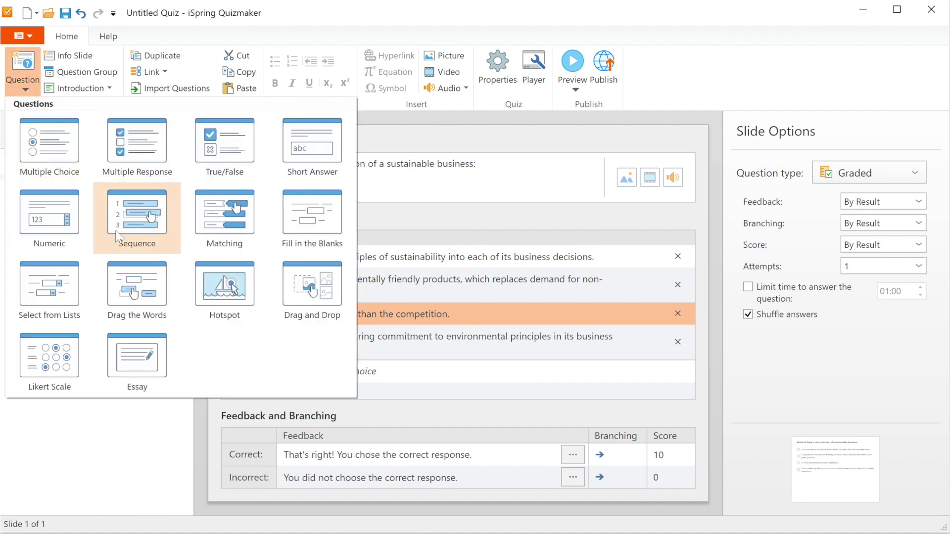
# Add a Drag the Words question with the definition prompt and the sustainable-business definition text
pyautogui.click(133, 284)
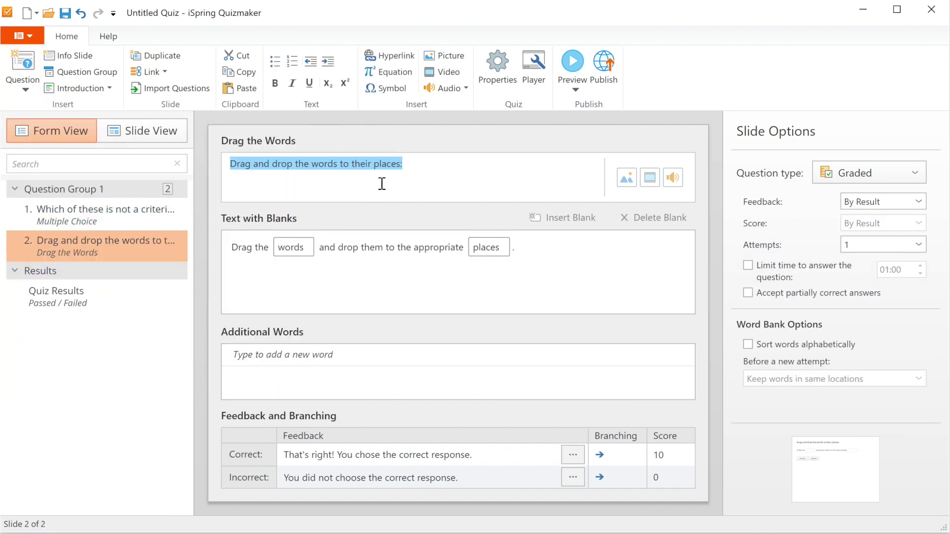
pyautogui.click(411, 167)
pyautogui.moveTo(411, 167); pyautogui.dragTo(216, 157)
pyautogui.write('Drag the words to complete the definition of sustainable business:')
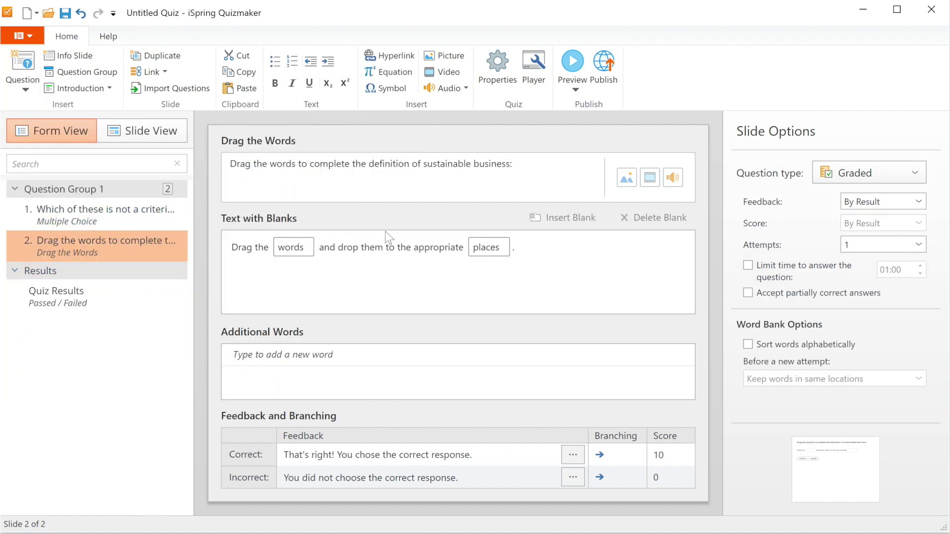
pyautogui.moveTo(519, 246); pyautogui.dragTo(231, 246)
pyautogui.write('Sustainable business, or green business, is a business that has minimal negative impact on the global or local environment, community, society, or economy.')
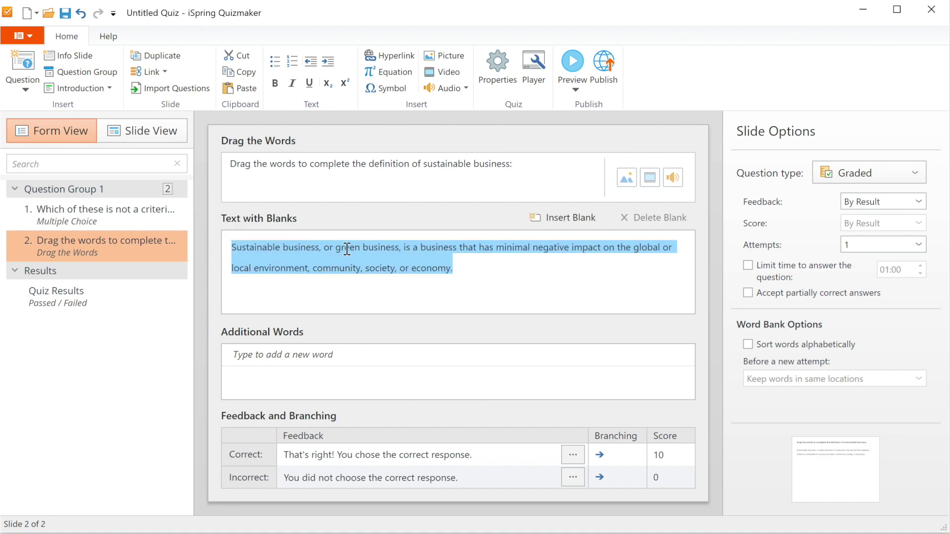
pyautogui.click(359, 247)
# Turn the words green, minimal and local into blanks
pyautogui.moveTo(360, 247); pyautogui.dragTo(336, 247)
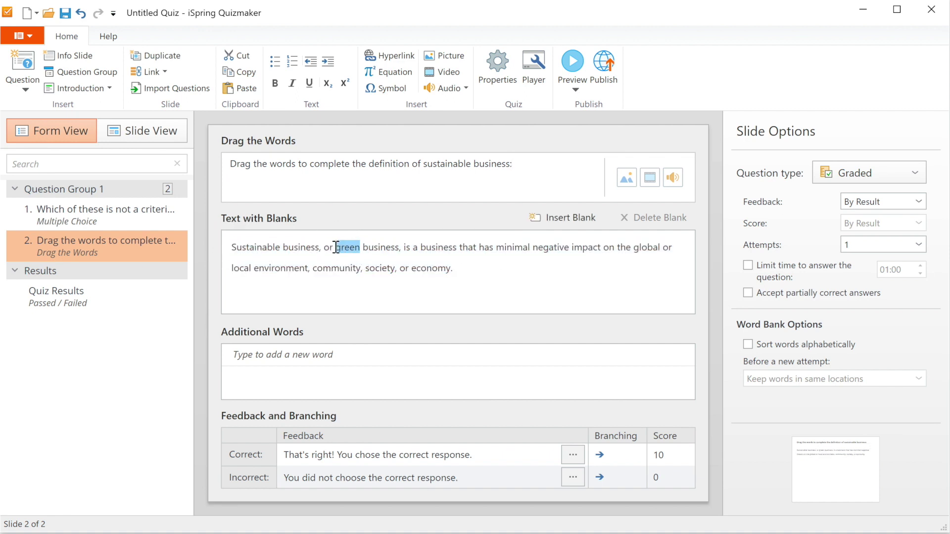
pyautogui.click(554, 215)
pyautogui.moveTo(550, 247); pyautogui.dragTo(518, 247)
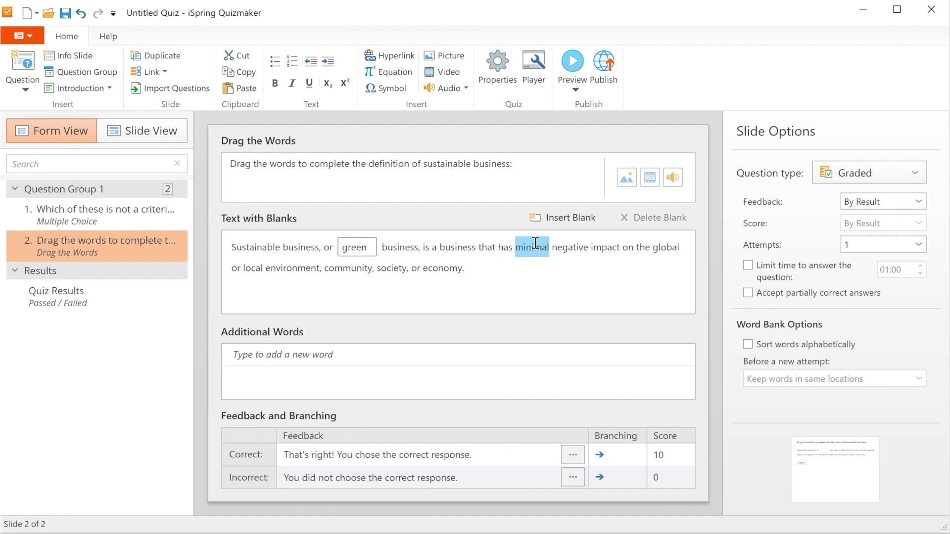
pyautogui.click(566, 221)
pyautogui.moveTo(298, 268); pyautogui.dragTo(272, 268)
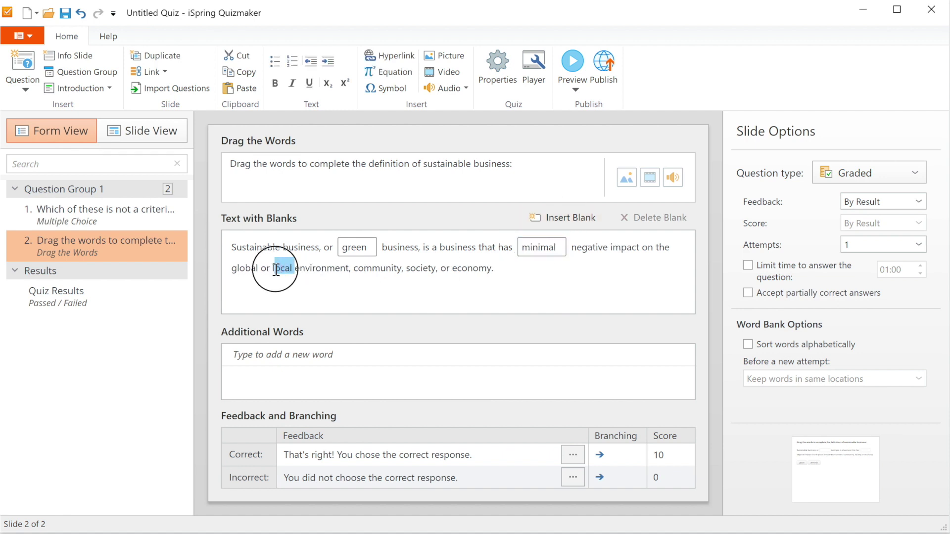
pyautogui.click(557, 217)
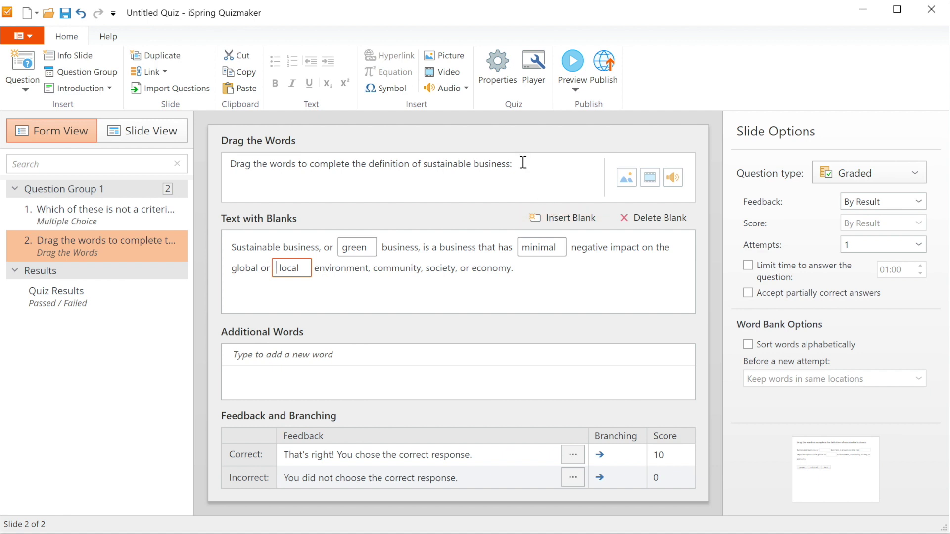
# In Question Properties, set a 00:10 answer time limit, apply it to all questions, and save
pyautogui.click(491, 74)
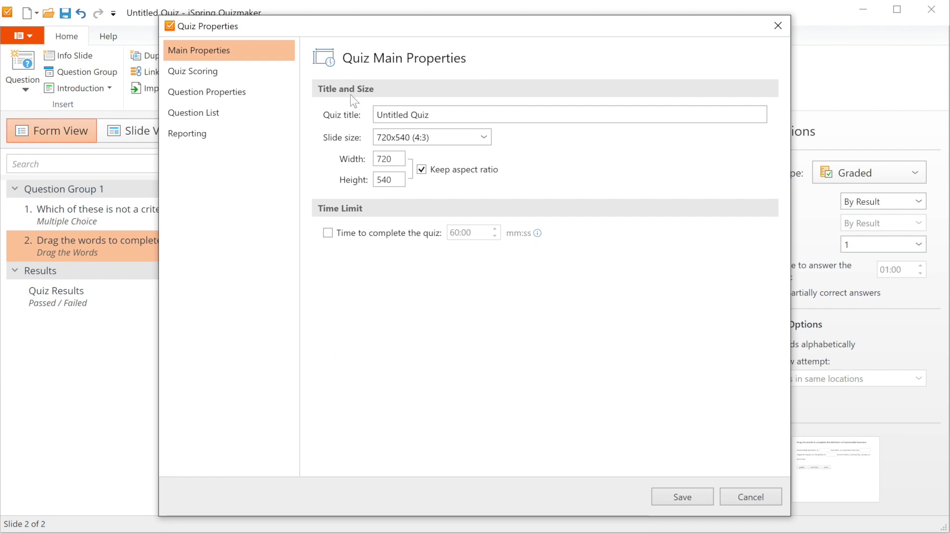
pyautogui.click(266, 99)
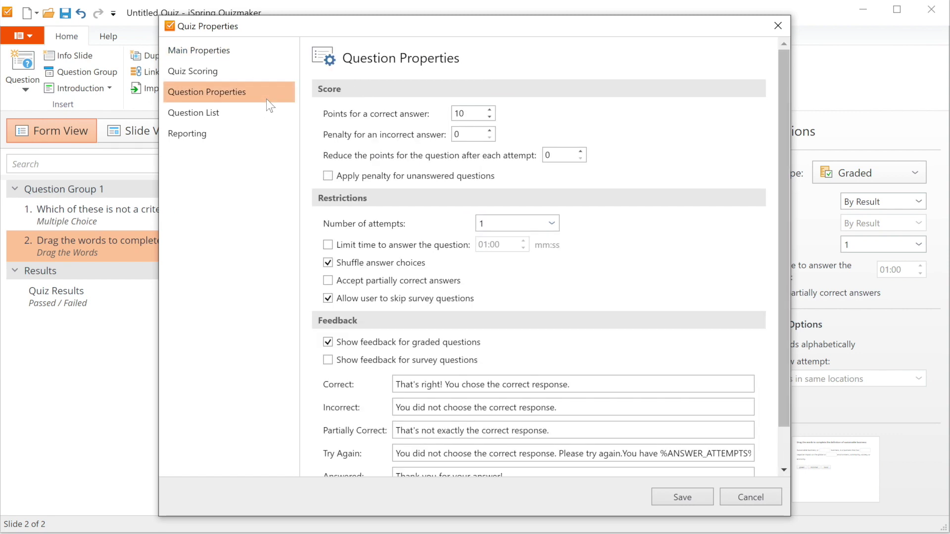
pyautogui.click(328, 246)
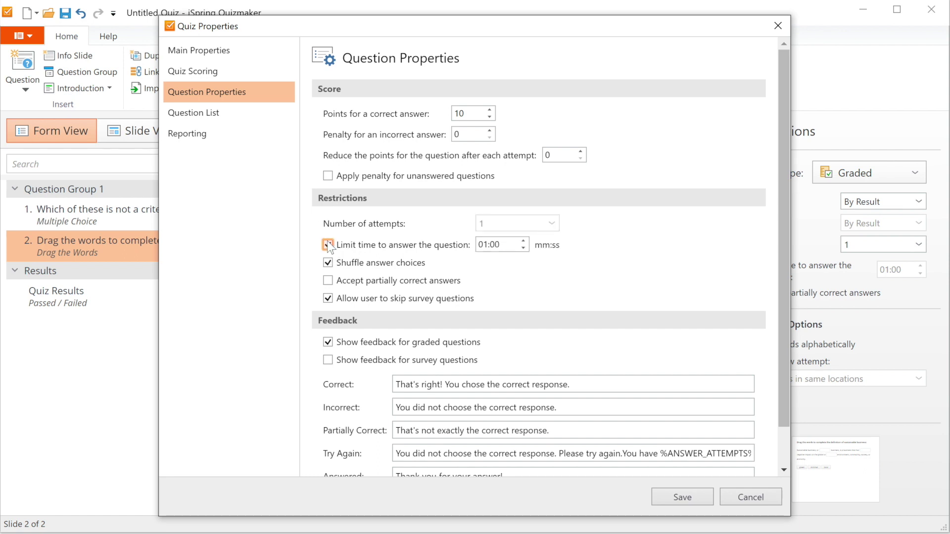
pyautogui.moveTo(505, 245); pyautogui.dragTo(468, 245)
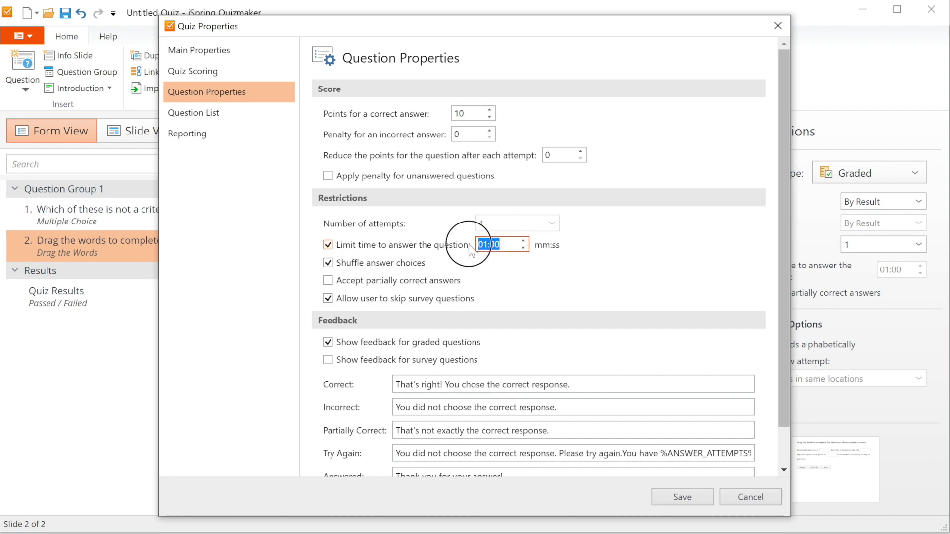
pyautogui.write('00:10')
pyautogui.moveTo(784, 251); pyautogui.dragTo(787, 330)
pyautogui.click(346, 461)
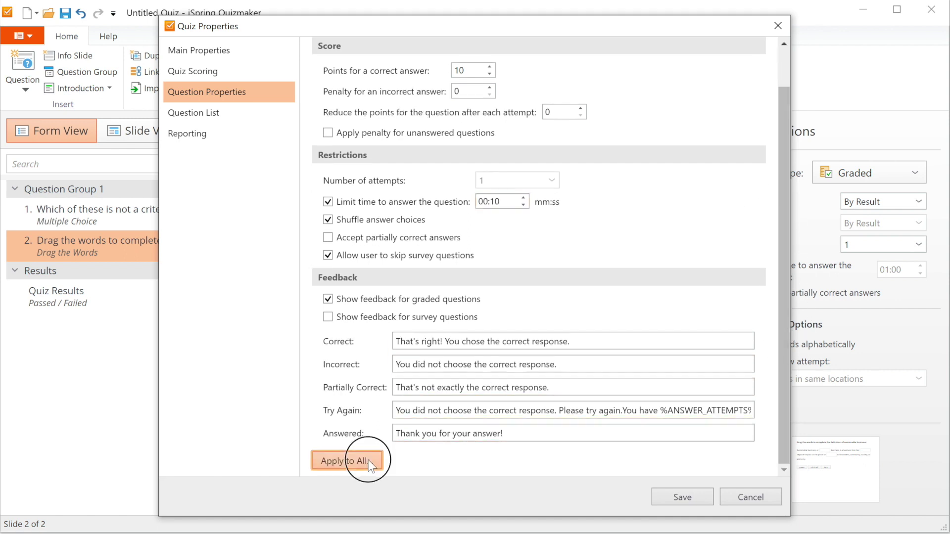
pyautogui.click(517, 342)
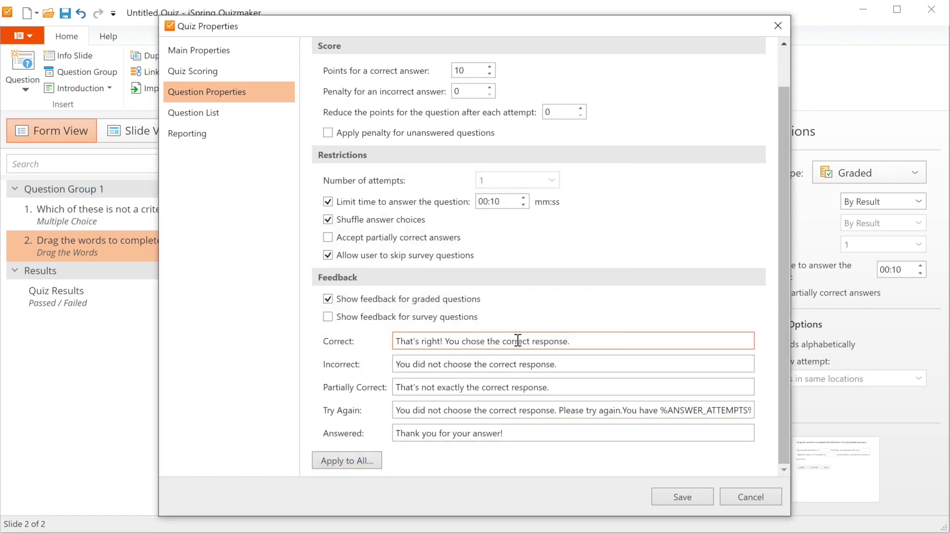
pyautogui.click(666, 499)
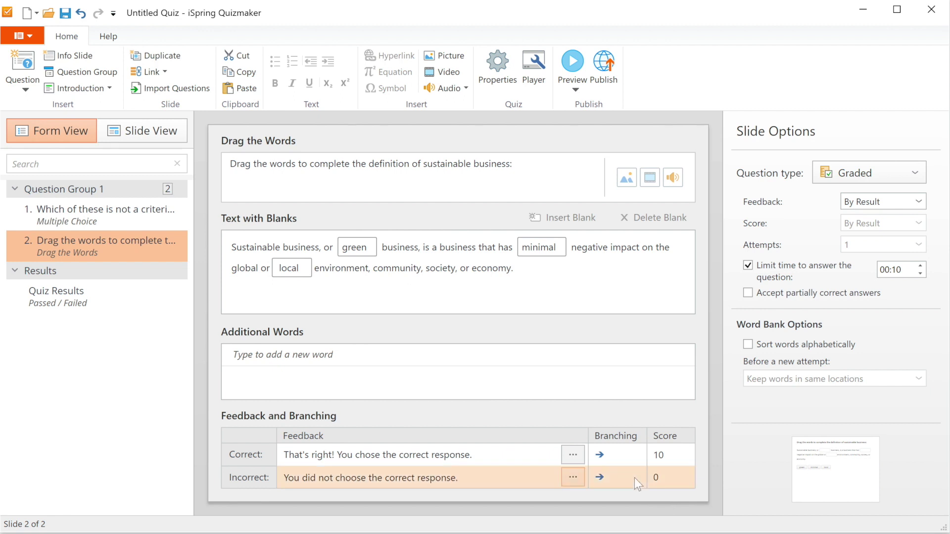
# Change the multiple-choice question's answer time limit from 00:10 to 00:30
pyautogui.click(168, 221)
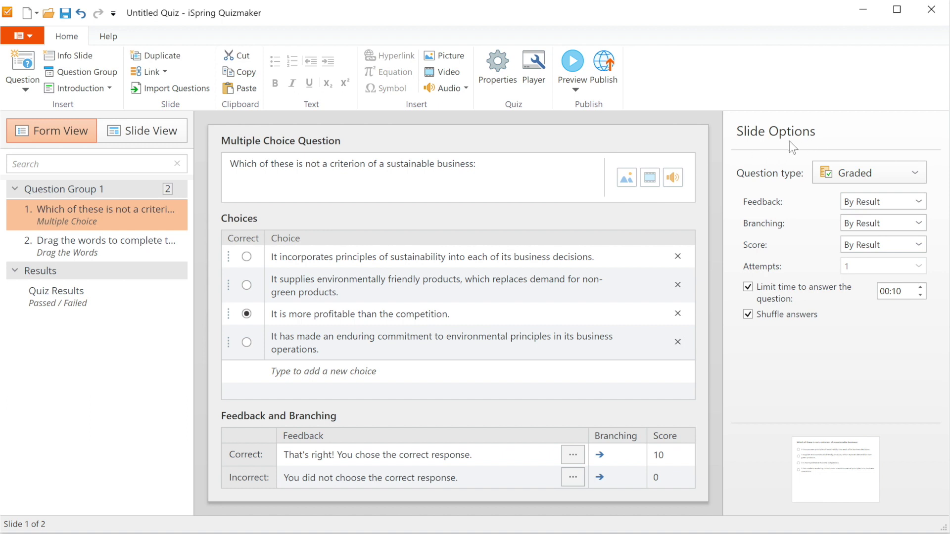
pyautogui.click(747, 287)
pyautogui.click(747, 287)
pyautogui.click(898, 291)
pyautogui.press('BackSpace')
pyautogui.press('BackSpace')
pyautogui.write('30')
pyautogui.click(505, 75)
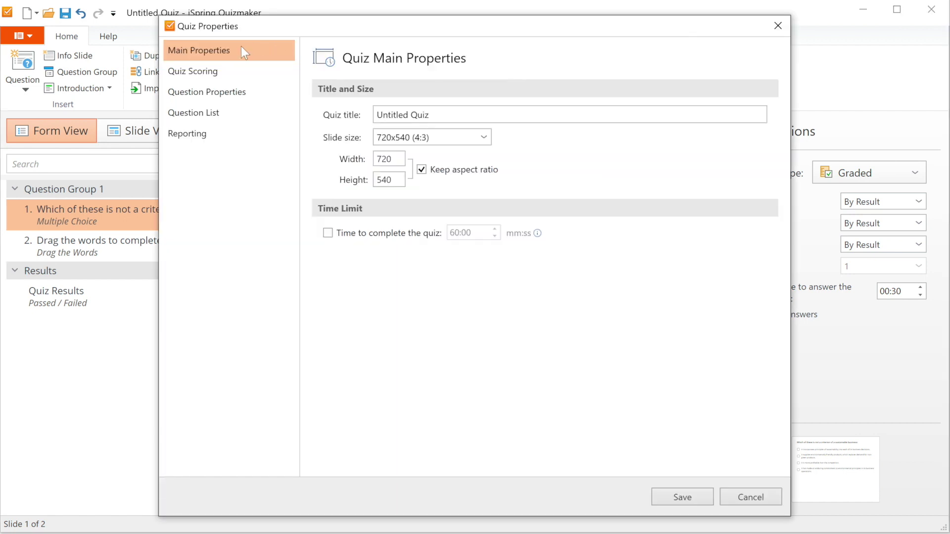
# Enable the time to complete the quiz, change it from 60:00 to 5:00, and save
pyautogui.click(327, 233)
pyautogui.doubleClick(460, 233)
pyautogui.write('5:00')
pyautogui.click(680, 492)
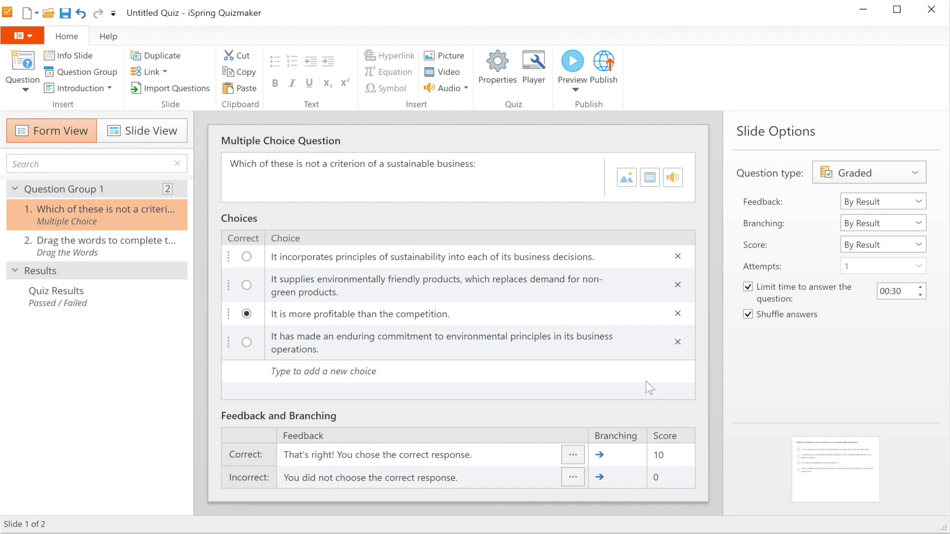
pyautogui.click(569, 76)
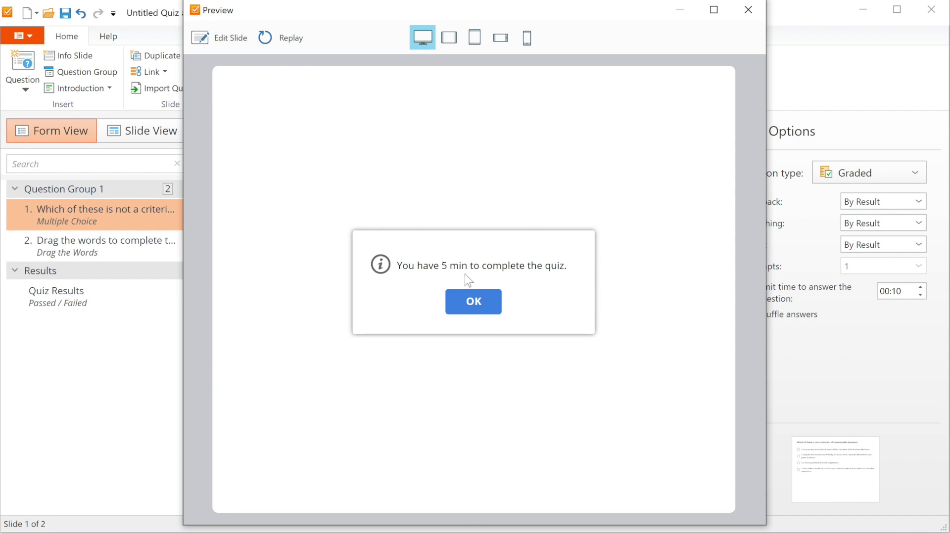
pyautogui.click(465, 304)
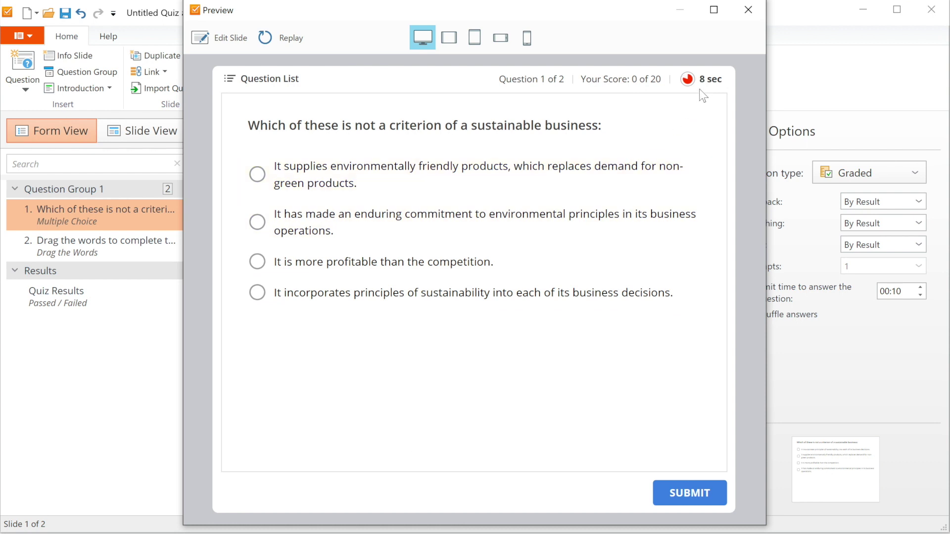
pyautogui.click(257, 262)
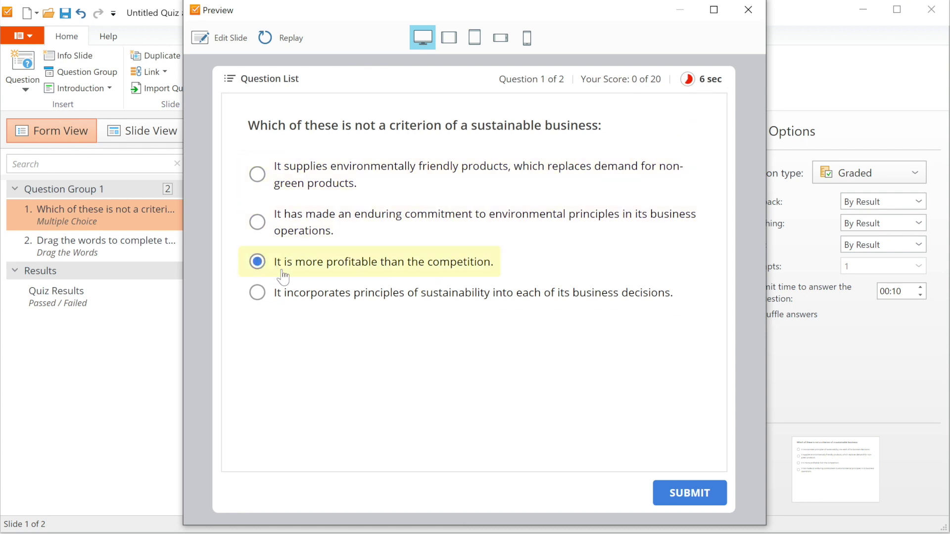
pyautogui.click(673, 492)
pyautogui.click(673, 491)
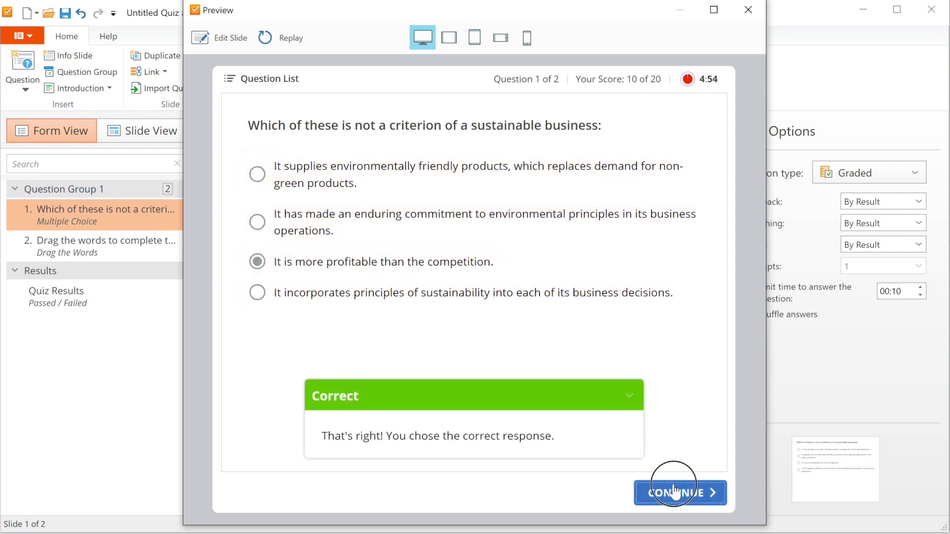
pyautogui.click(527, 39)
pyautogui.click(478, 308)
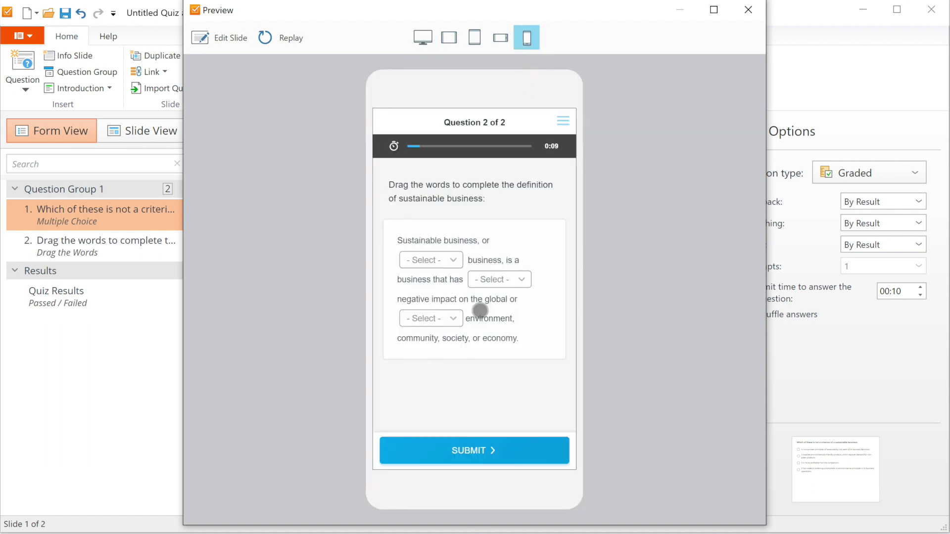
pyautogui.click(452, 261)
pyautogui.click(424, 271)
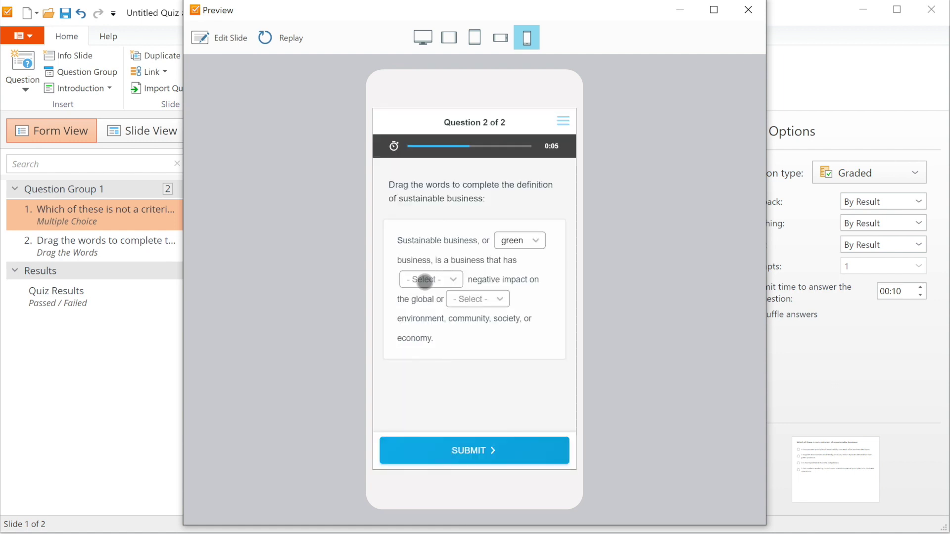
pyautogui.click(424, 278)
pyautogui.click(431, 308)
pyautogui.click(436, 328)
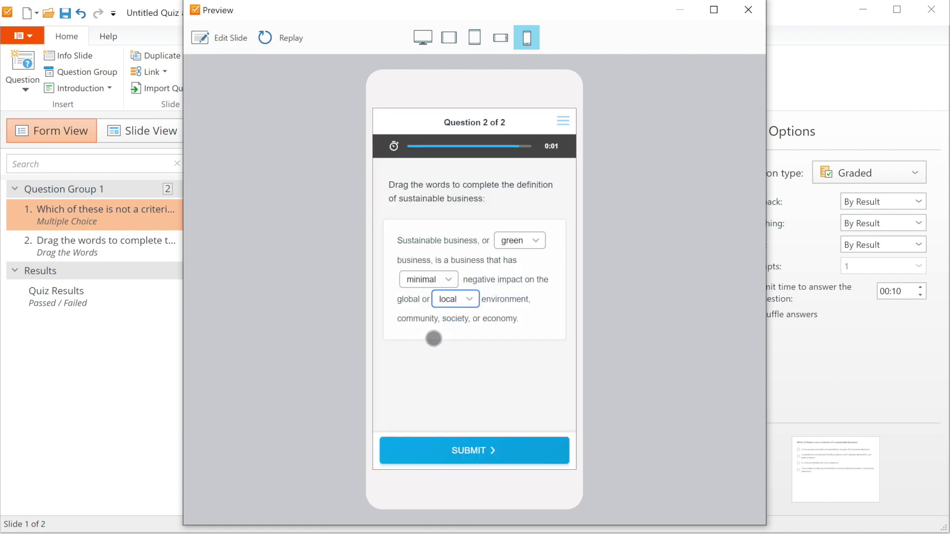
pyautogui.click(448, 451)
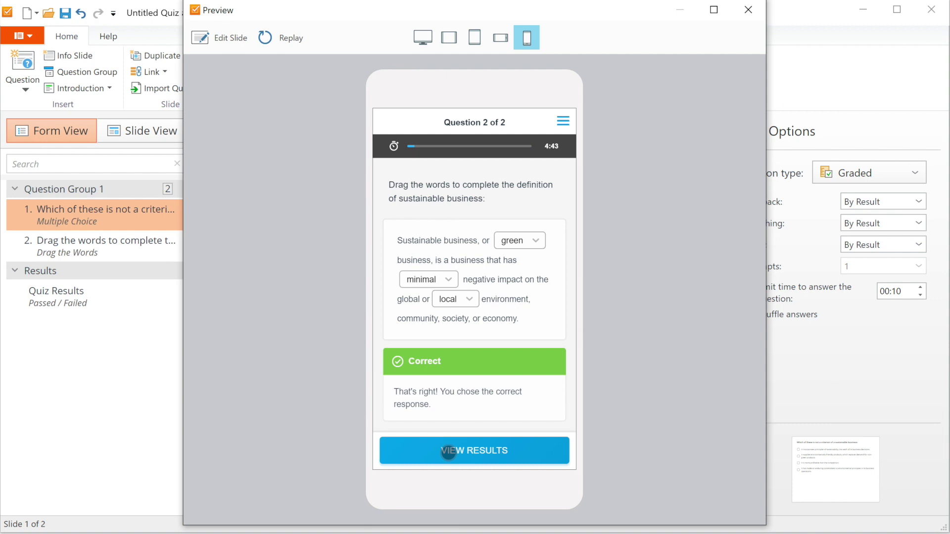
pyautogui.click(448, 451)
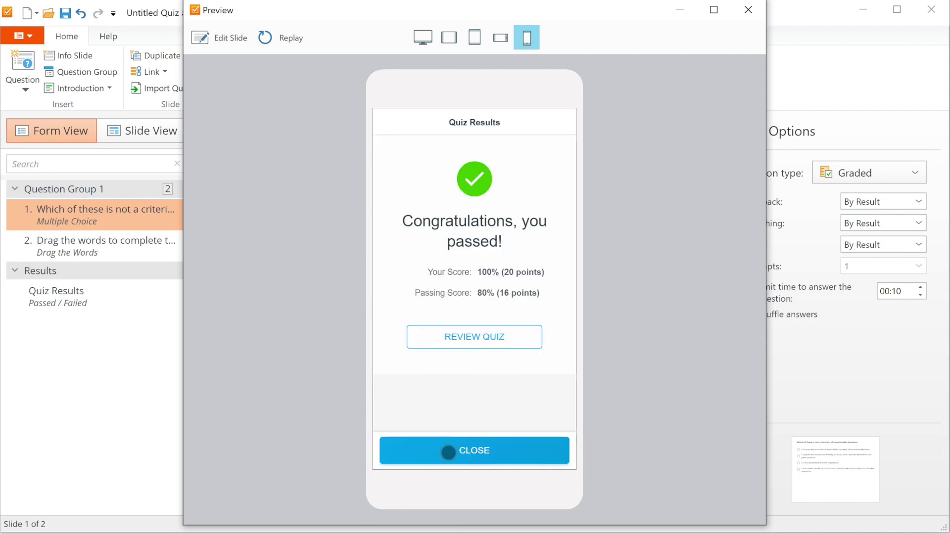
pyautogui.click(748, 9)
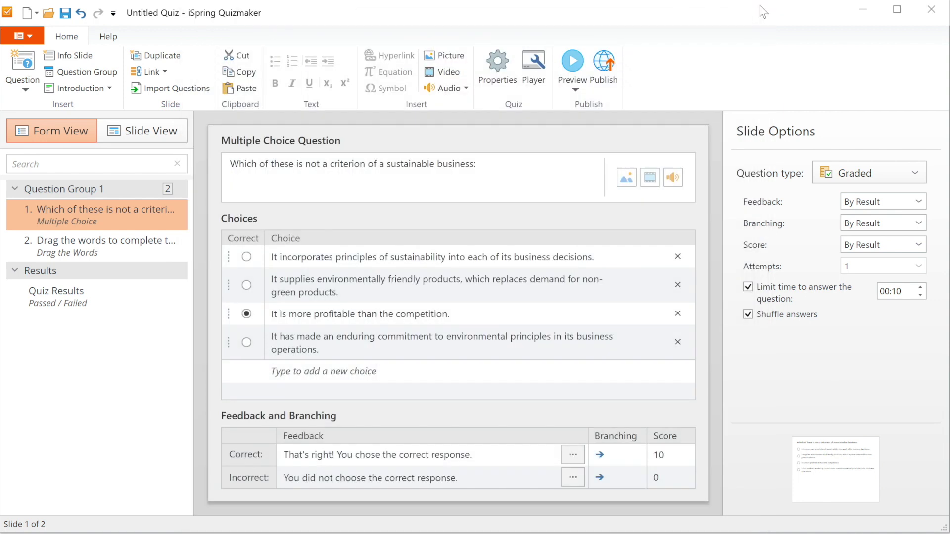
# Review the iSpring Cloud, iSpring Learn, LMS (SCORM 1.2) and Word publish options, returning to My Computer
pyautogui.click(604, 67)
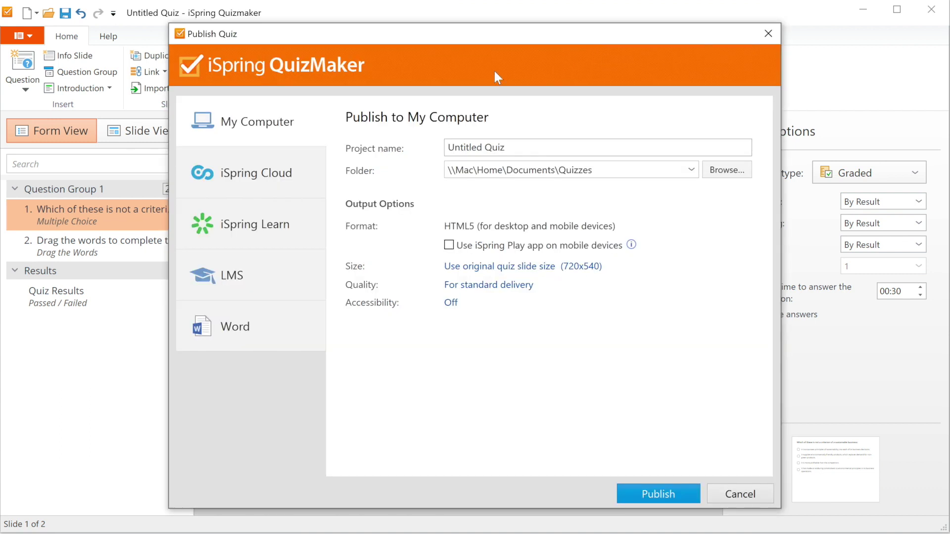
pyautogui.click(310, 178)
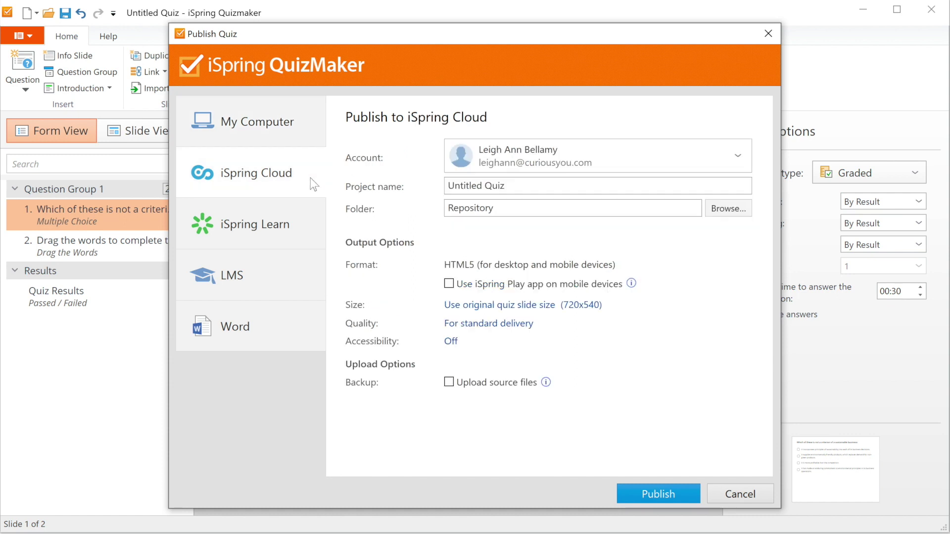
pyautogui.click(311, 224)
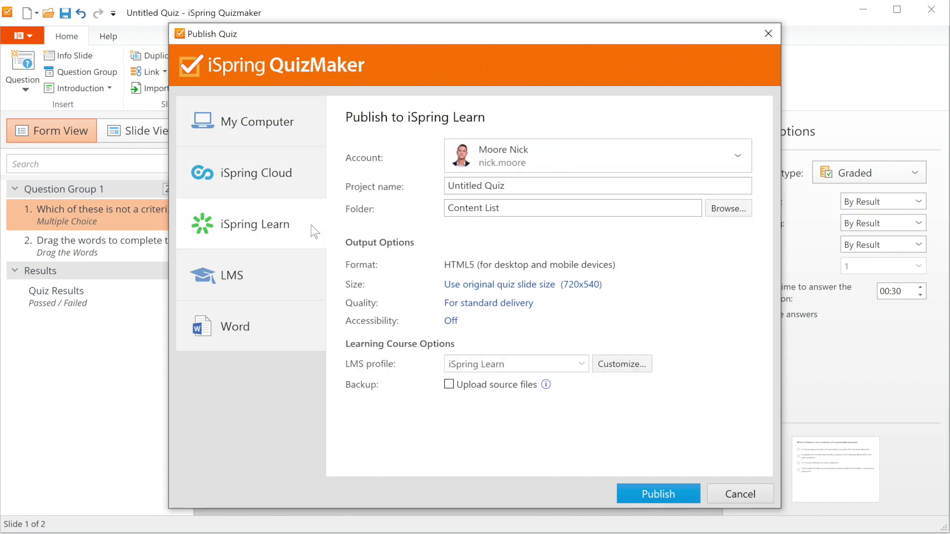
pyautogui.click(301, 278)
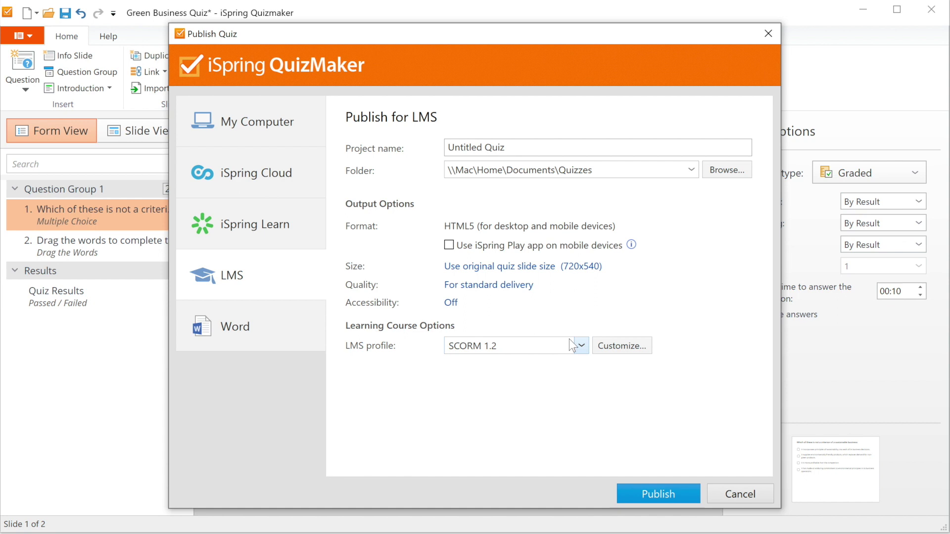
pyautogui.click(581, 346)
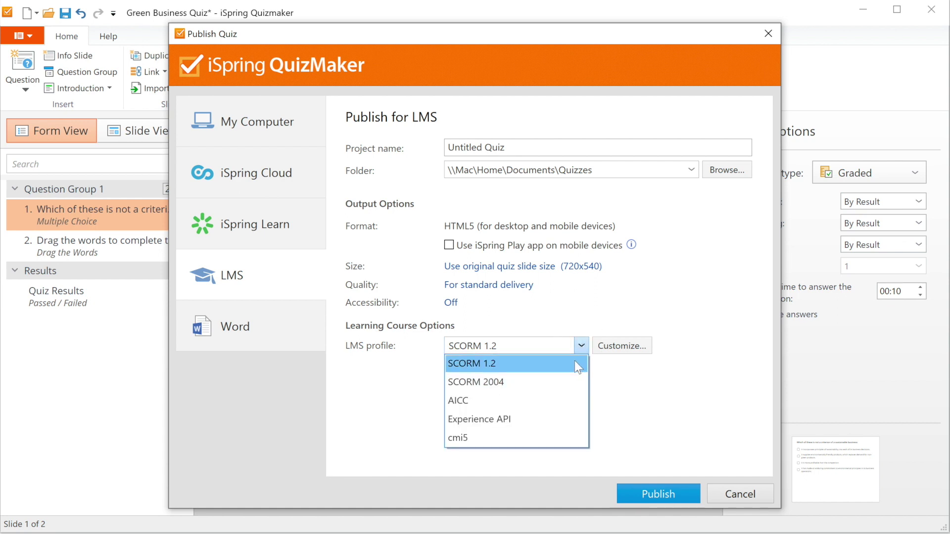
pyautogui.click(574, 362)
pyautogui.click(302, 332)
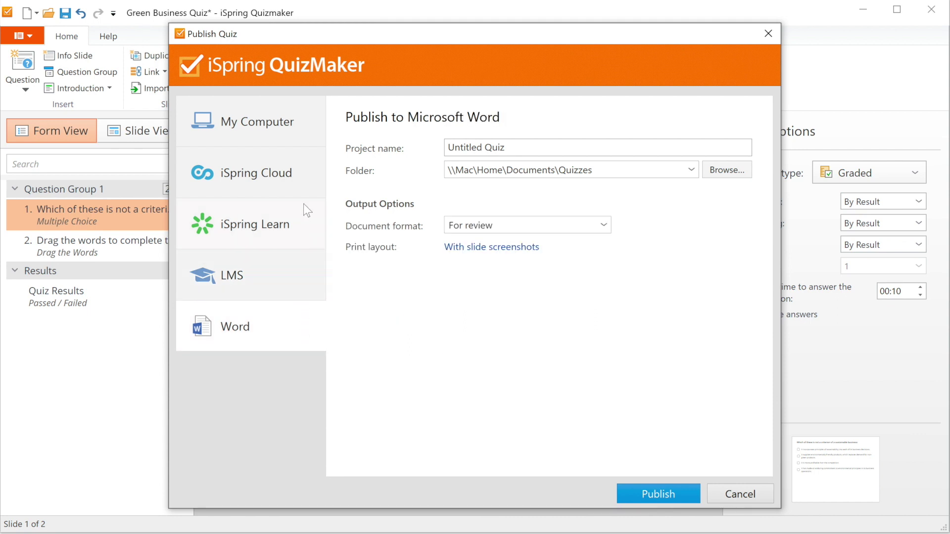
pyautogui.click(313, 131)
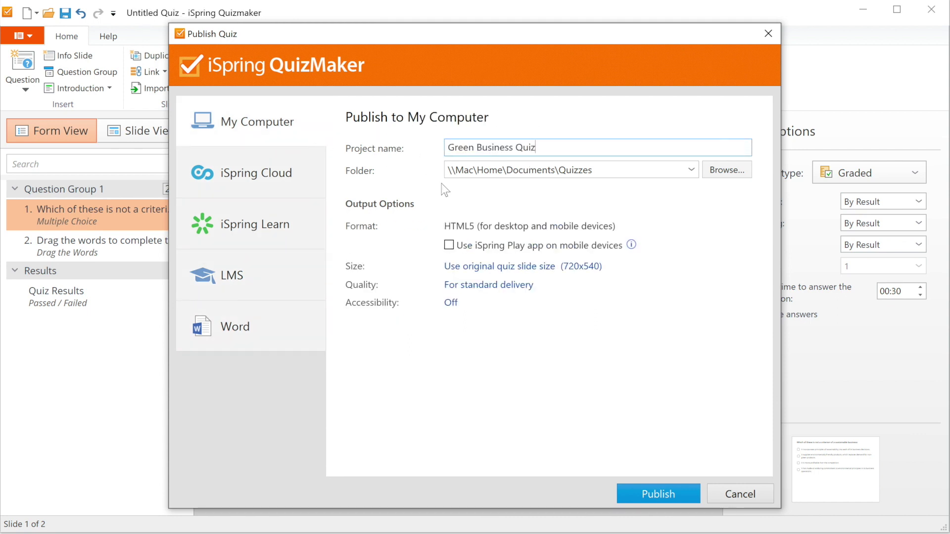
# Publish Green Business Quiz and open the output folder containing data and index
pyautogui.click(626, 492)
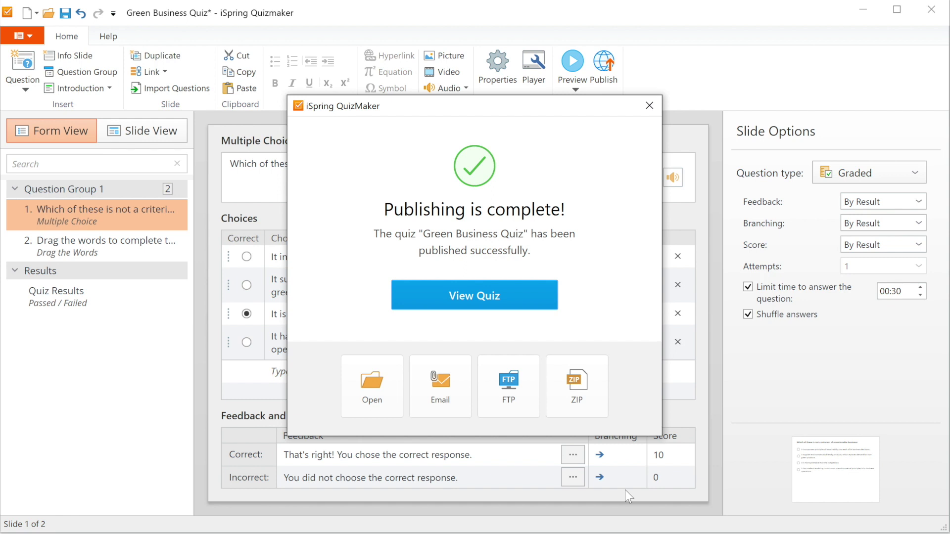
pyautogui.click(387, 382)
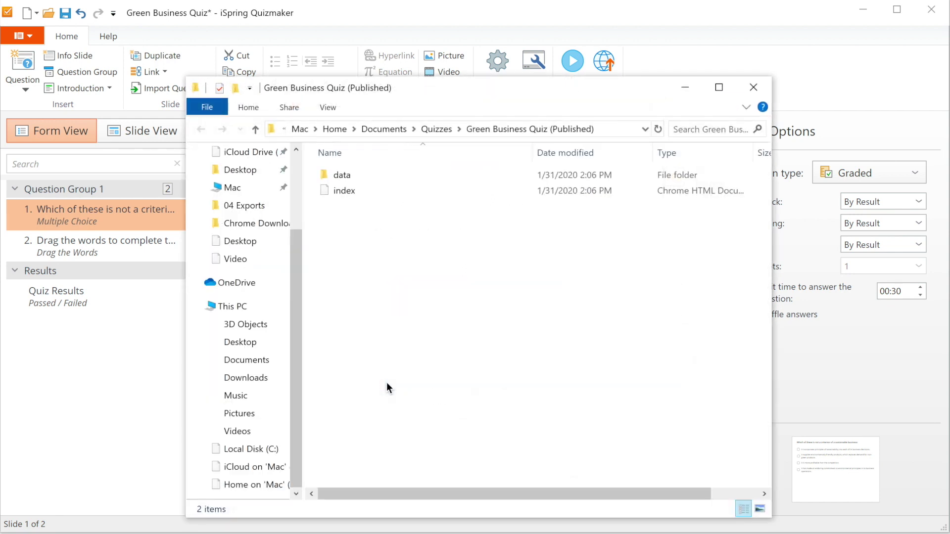